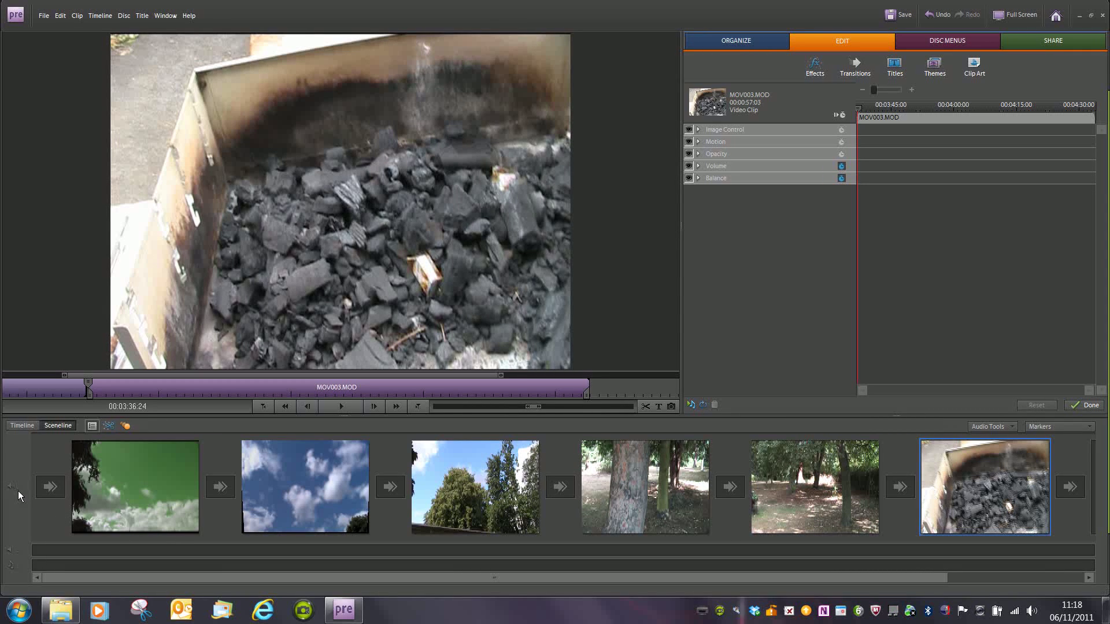
mouse_move(18, 490)
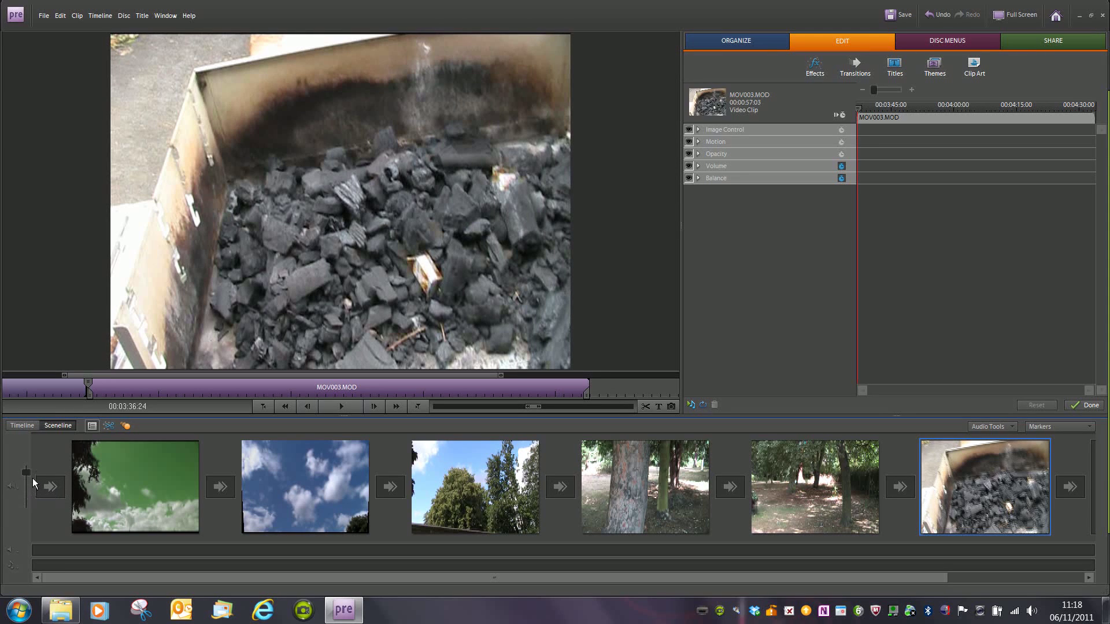
drag(33, 479, 33, 476)
Expand the Volume and Balance properties of MOV003.MOD and set its clip volume to 0.0 dB.
click(706, 171)
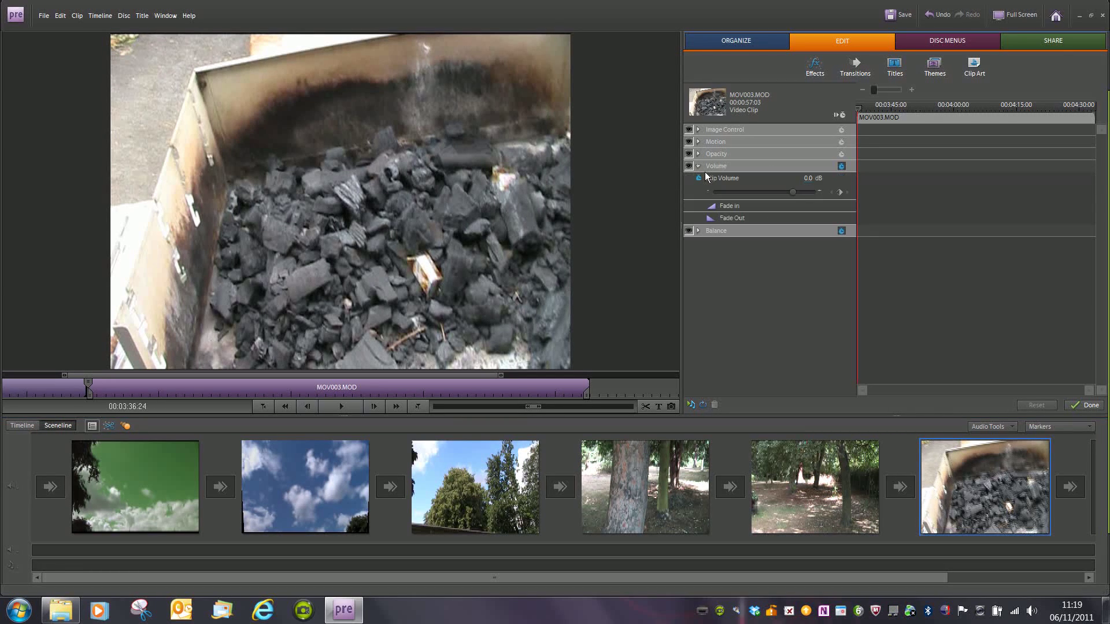
click(704, 234)
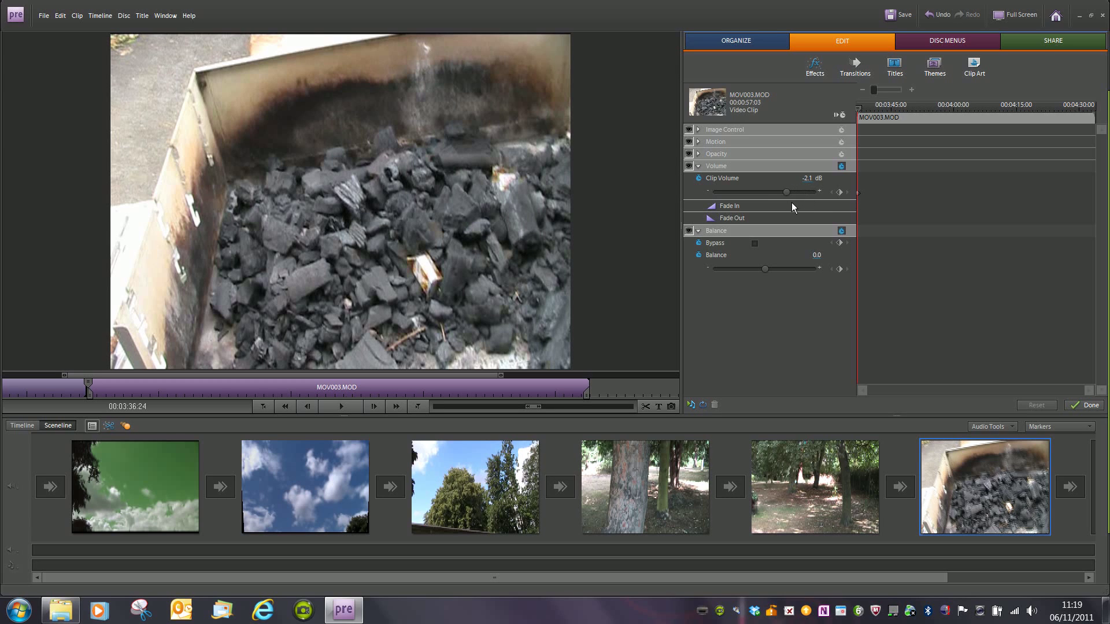
click(736, 204)
drag(716, 191, 765, 193)
click(812, 180)
text(0.0)
Add an audio fade-in and fade-out to MOV003.MOD and go through its volume keyframes to the last one.
click(716, 213)
drag(853, 198, 854, 198)
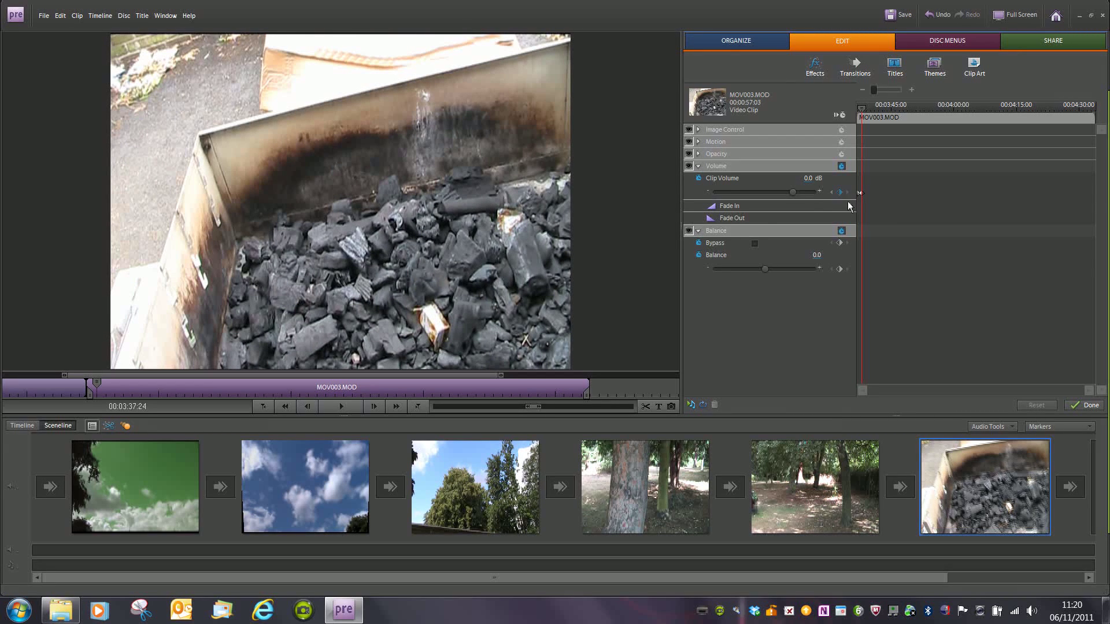
click(717, 223)
click(851, 196)
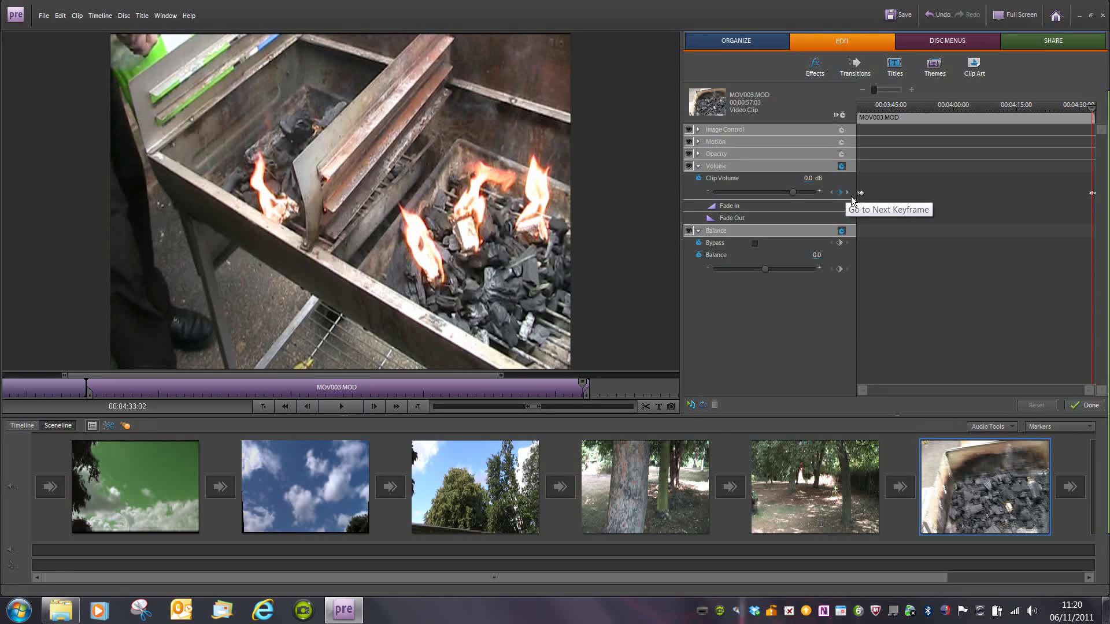
click(851, 196)
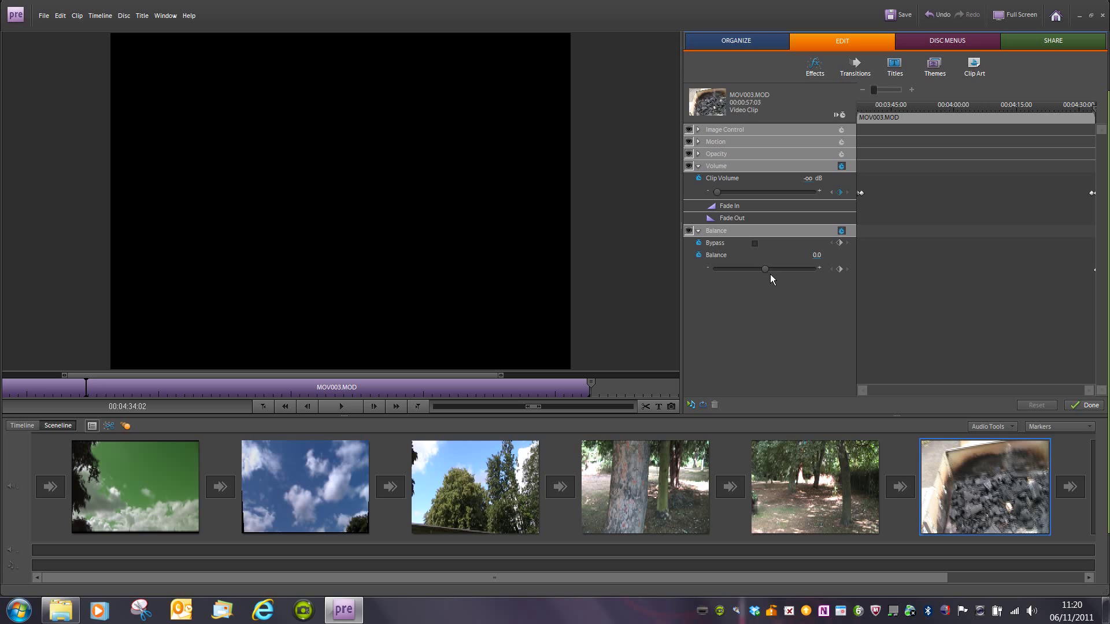
Shift the clip's audio balance off centre and back to 0.0, and turn on Bypass for the balance.
drag(770, 275, 781, 275)
drag(712, 290, 770, 288)
click(761, 251)
Open the Audio Mix window, move it clear of the sceneline clips and enlarge it to show all track controls.
click(1017, 430)
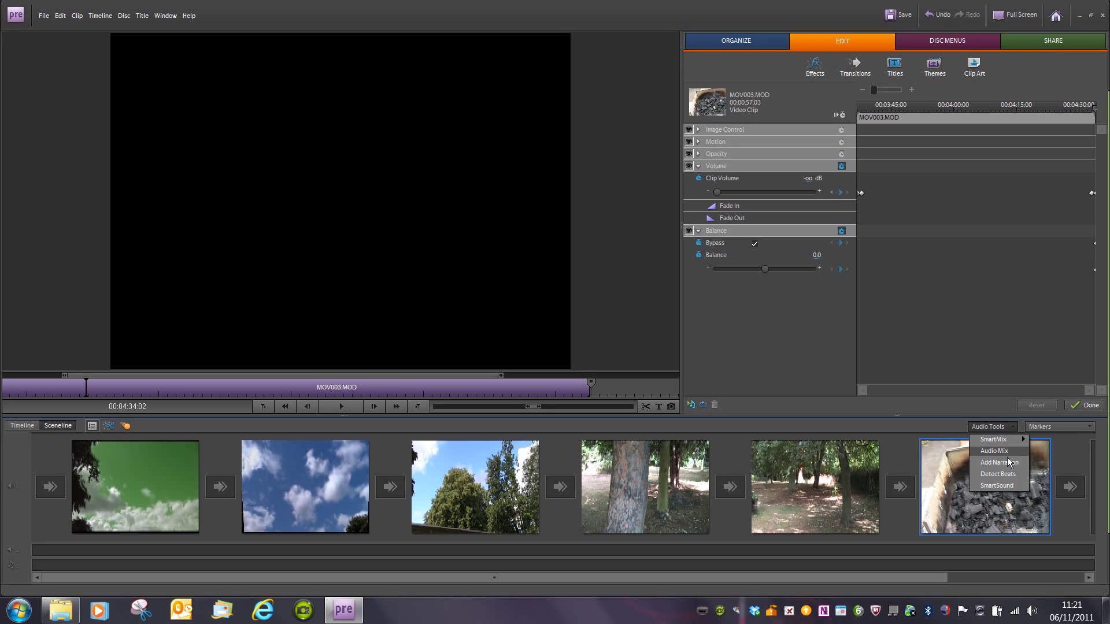
click(1007, 456)
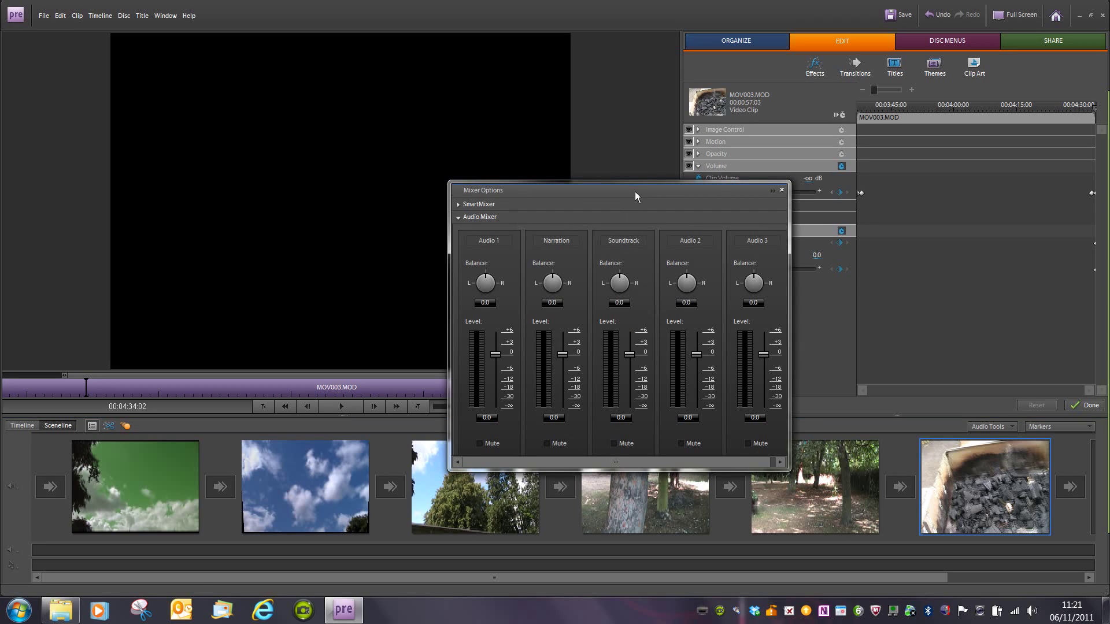
drag(635, 192, 857, 86)
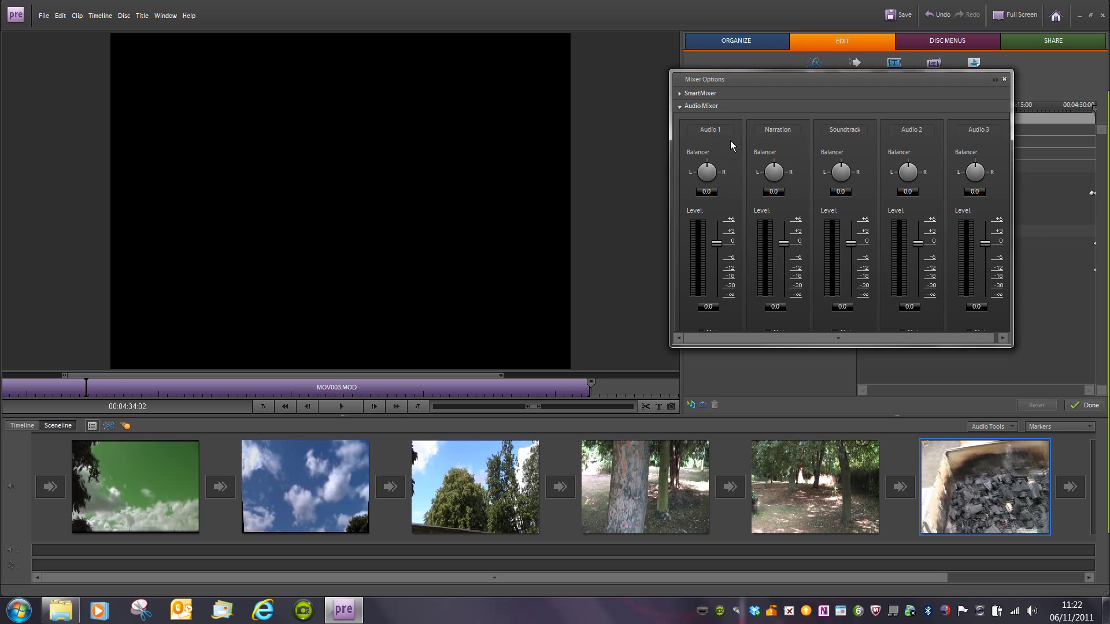
drag(1011, 350, 1032, 372)
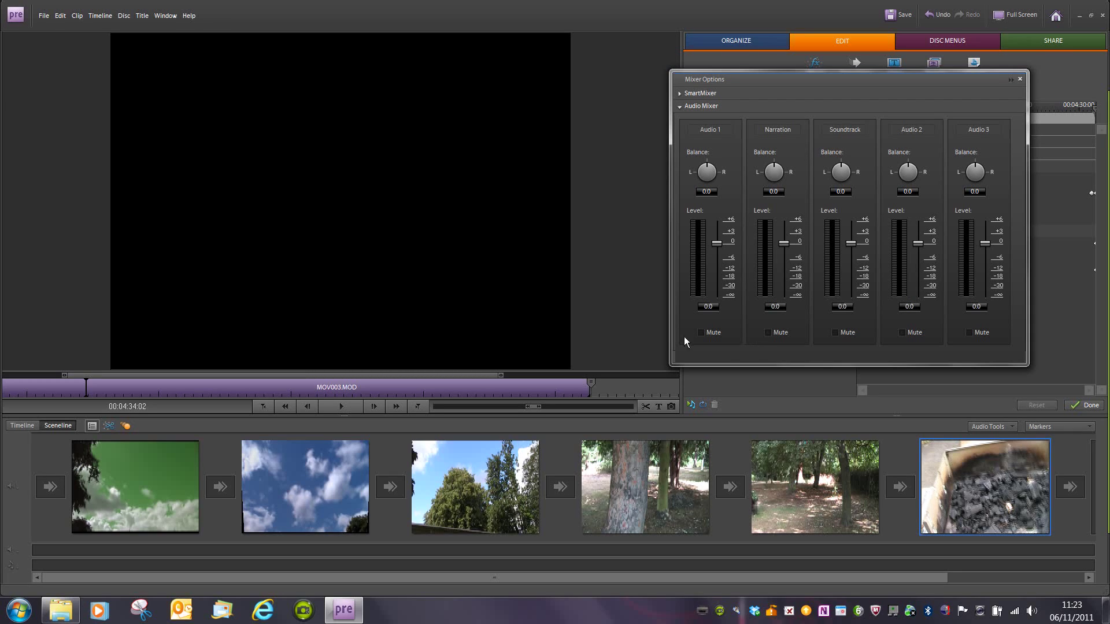
Play MOV003.MOD from its start while adjusting the Audio 1 level to 0.0, -17.3, 6.0 and finally -4.7 dB.
click(266, 411)
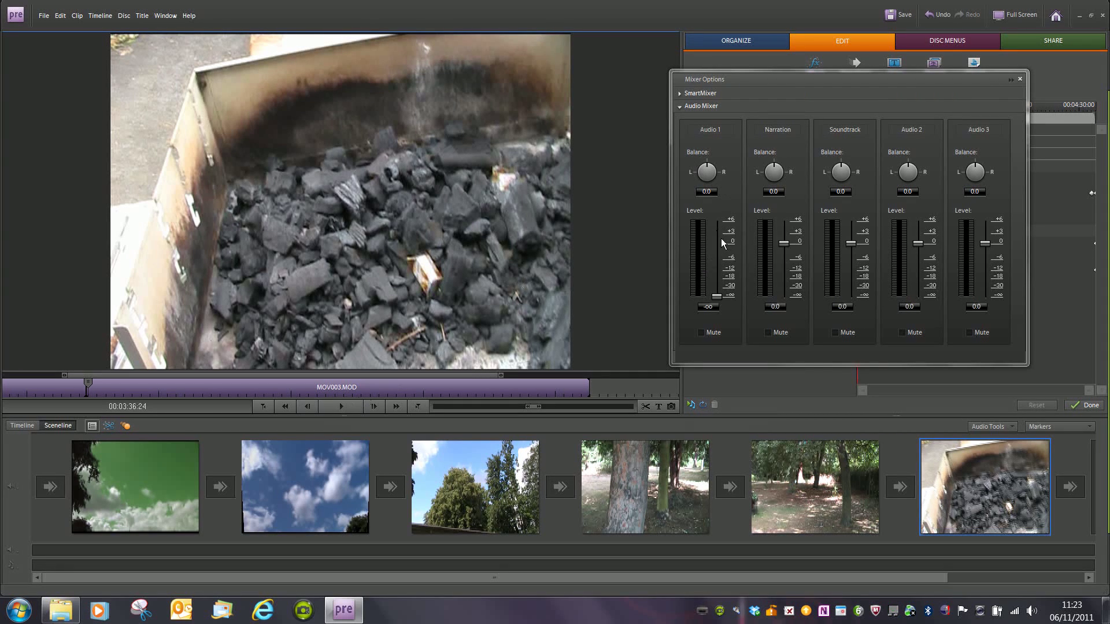
key(space)
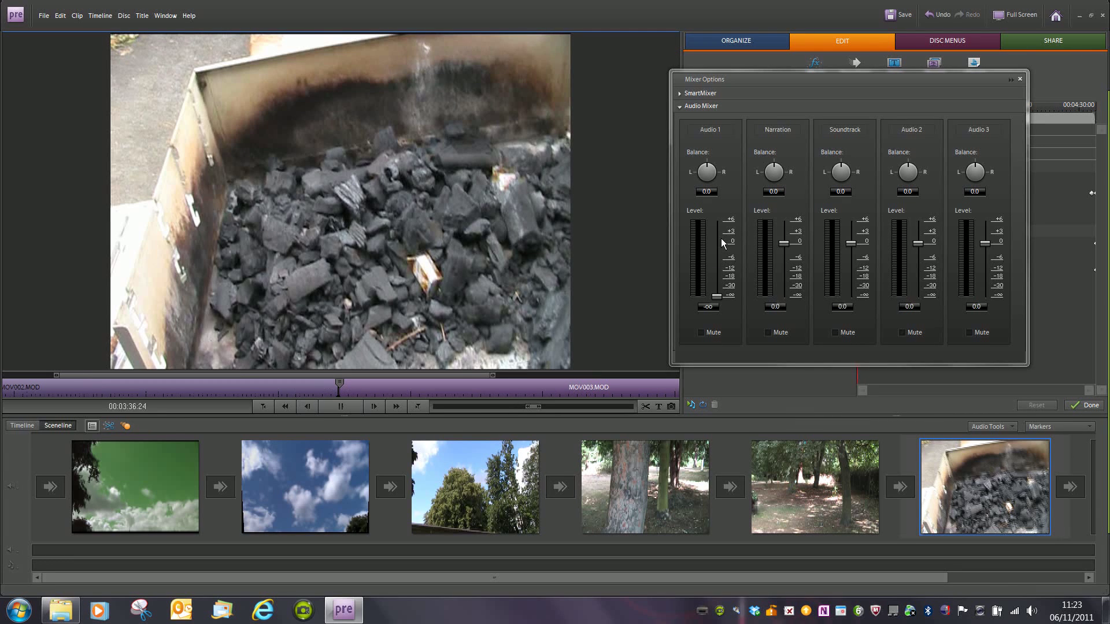
click(720, 242)
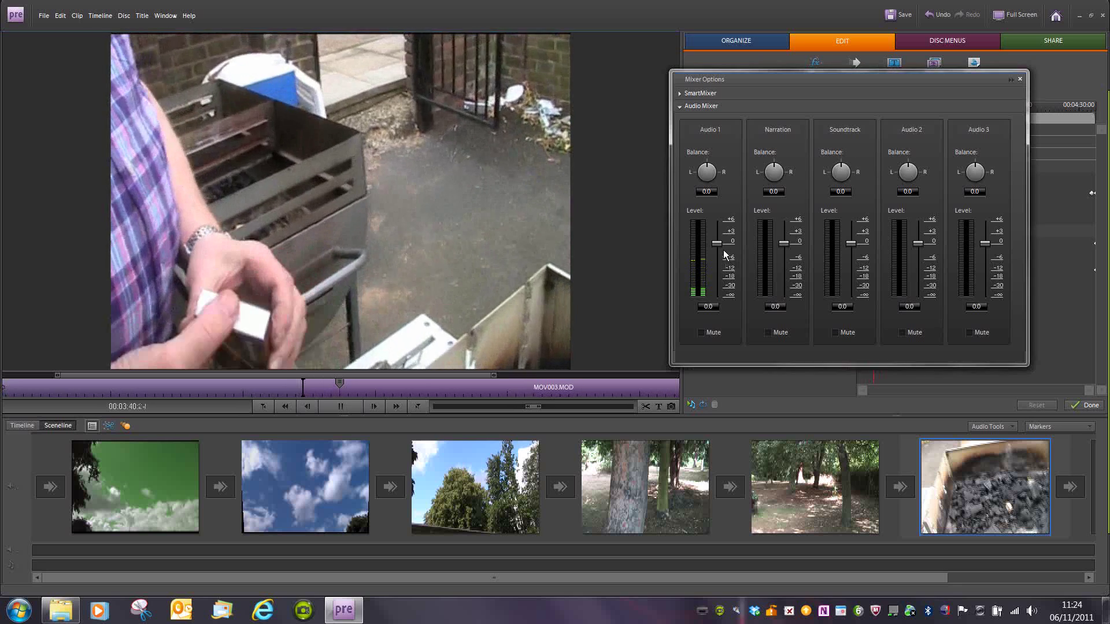
drag(724, 254, 724, 284)
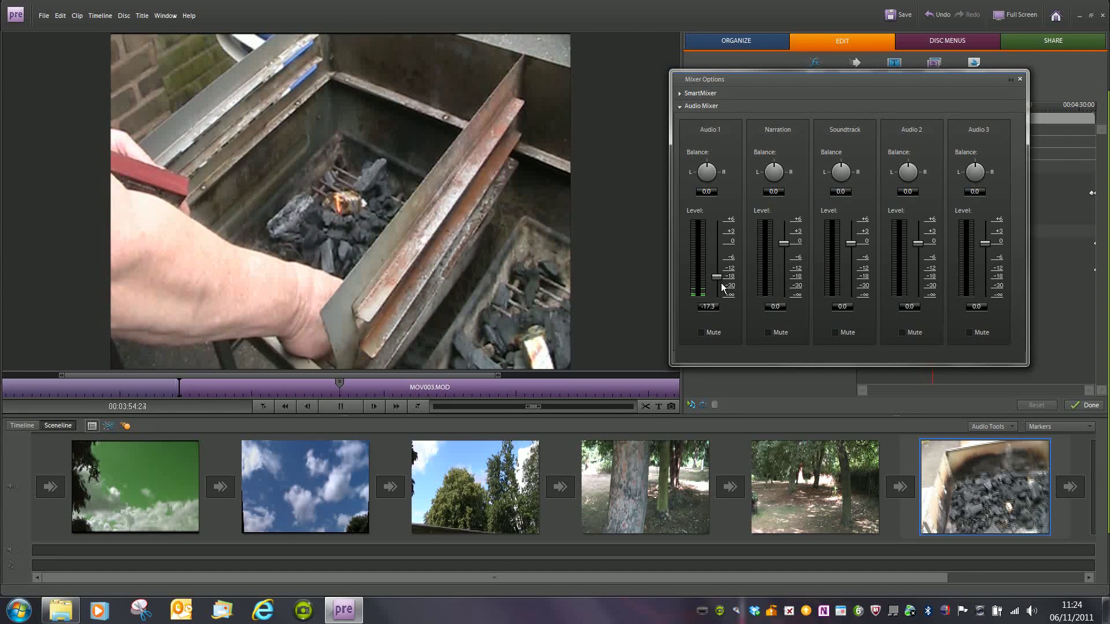
drag(722, 283, 722, 228)
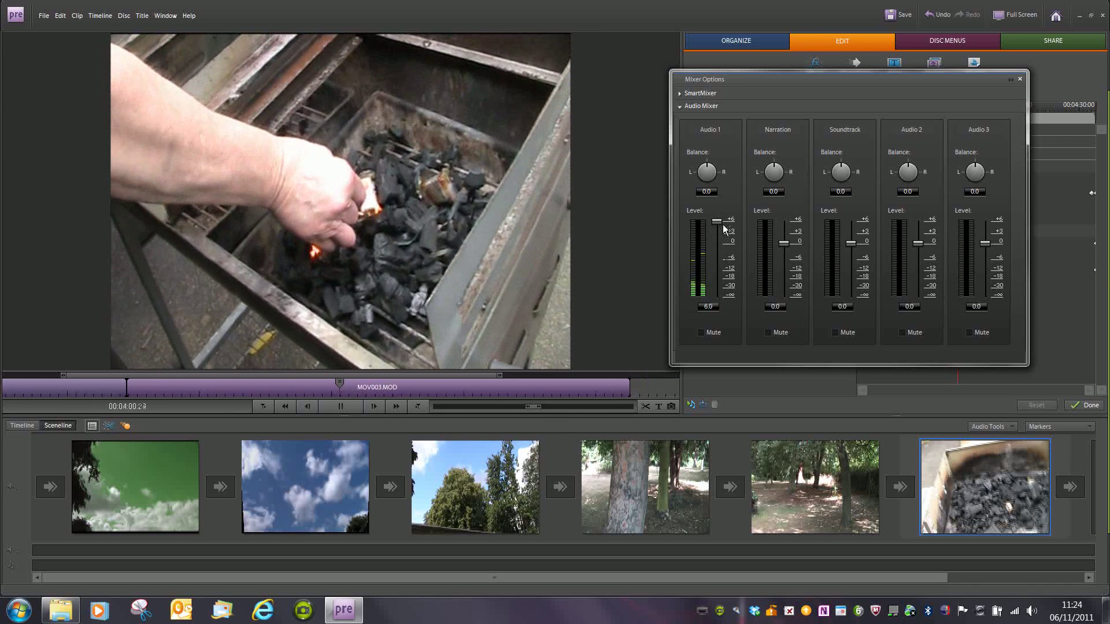
drag(722, 226, 725, 259)
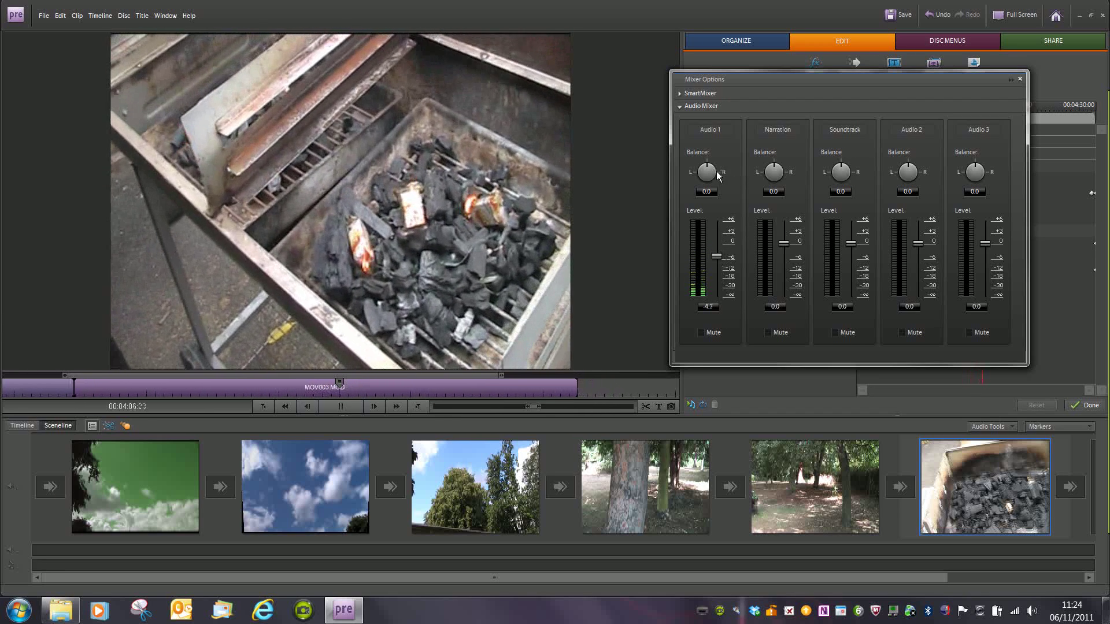
Pan the Audio 1 balance fully left and fully right during playback, and reset it to 0.
drag(713, 171, 656, 171)
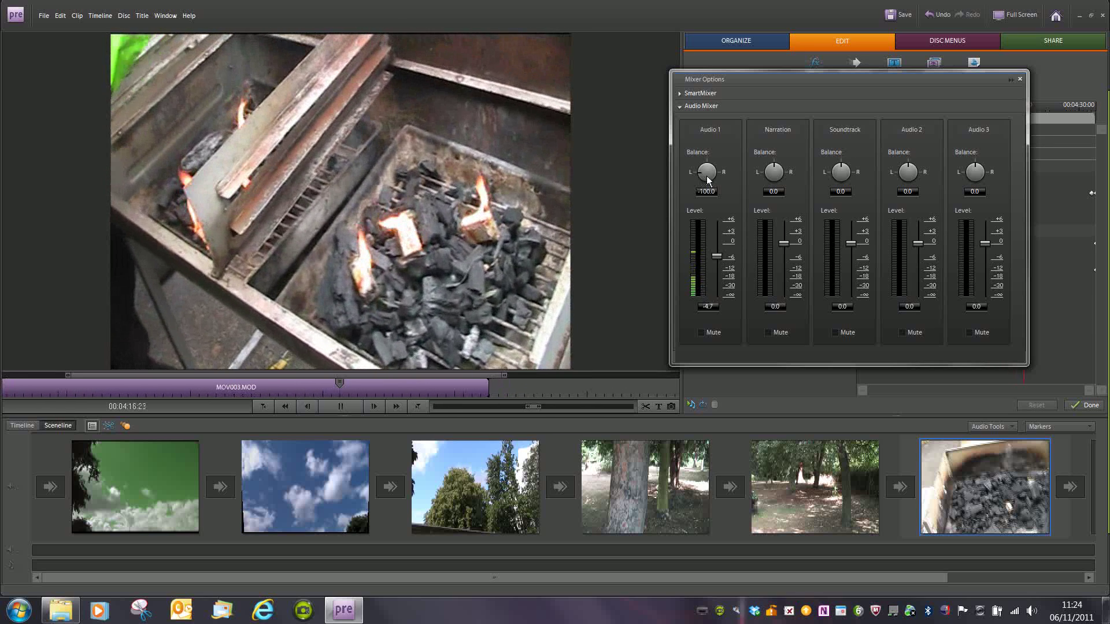
drag(706, 175, 764, 185)
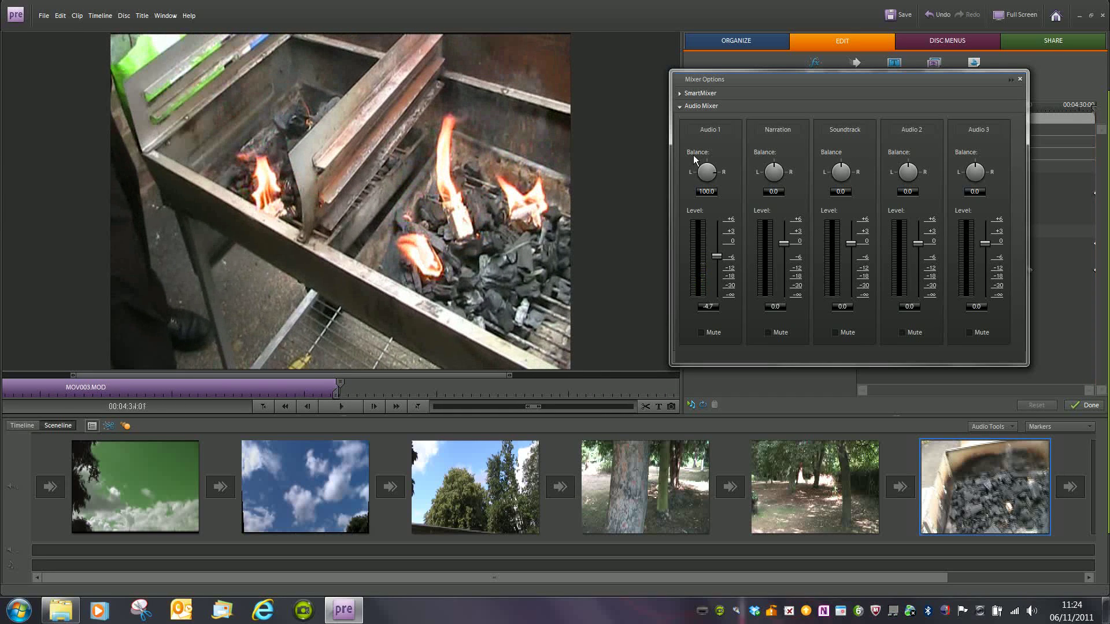
click(712, 193)
text(0)
key(Return)
Move the mixer off the clip's properties, try to delete the volume keyframes but cancel, and close the mixer.
drag(833, 81, 312, 168)
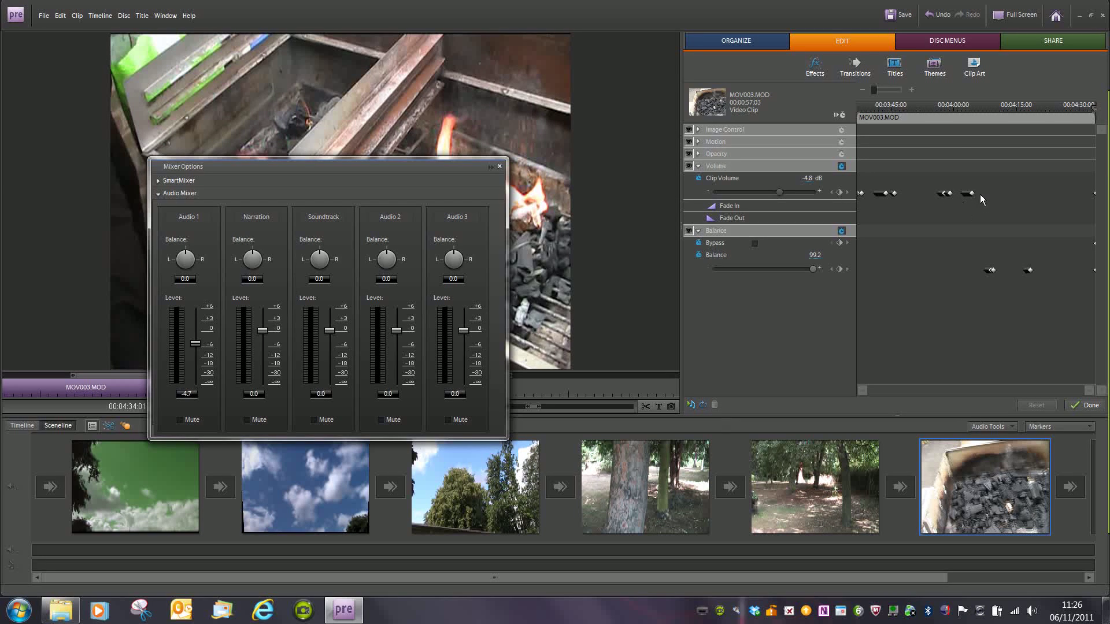
click(842, 167)
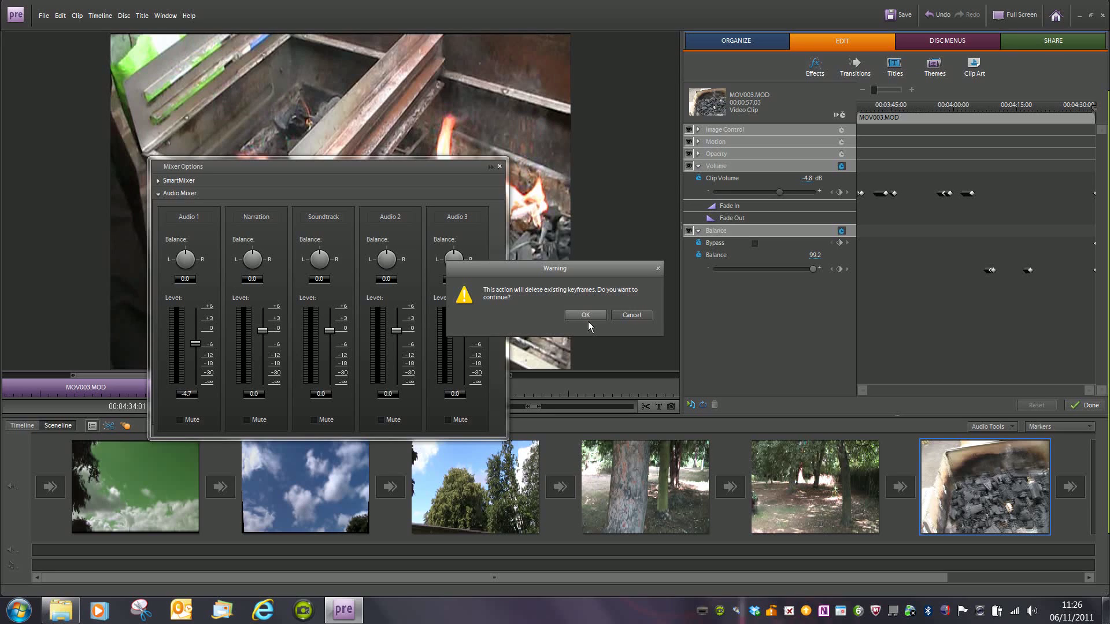
click(634, 323)
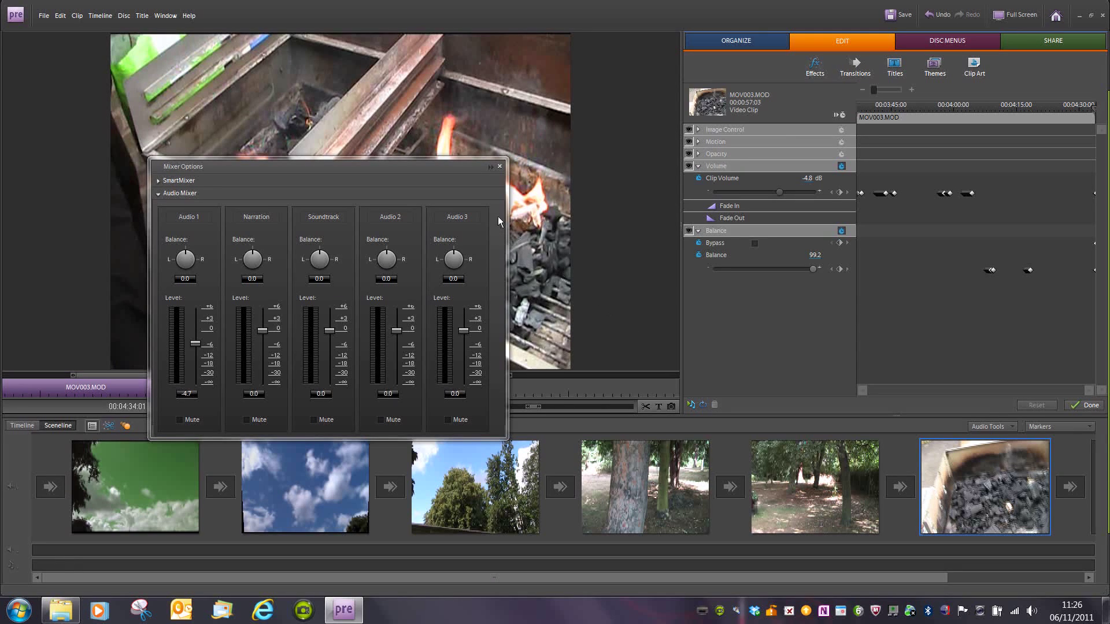
click(506, 172)
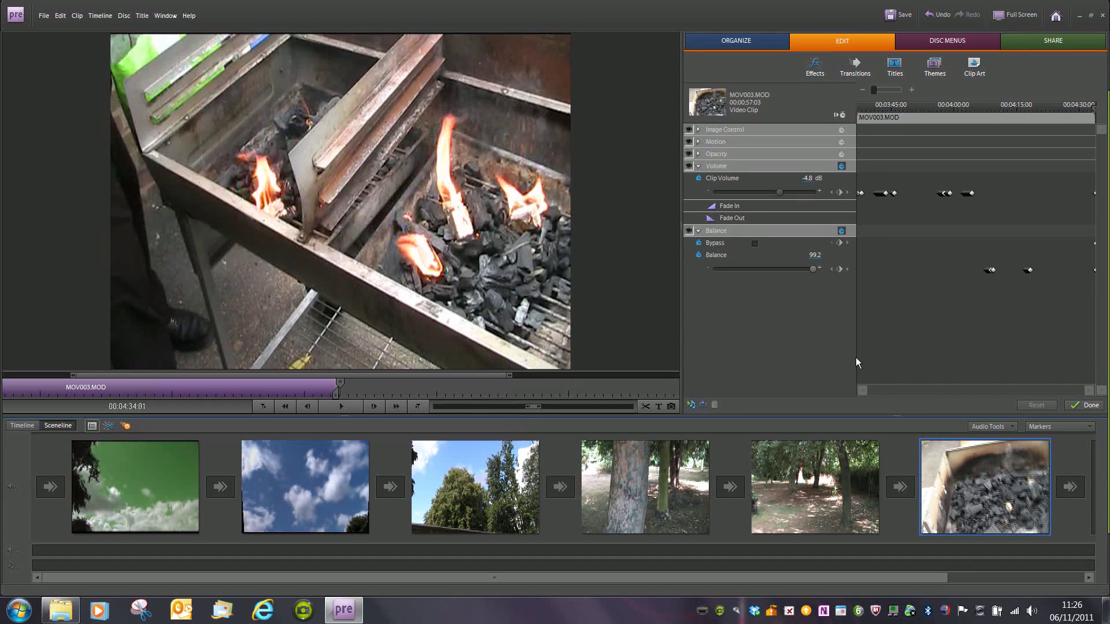